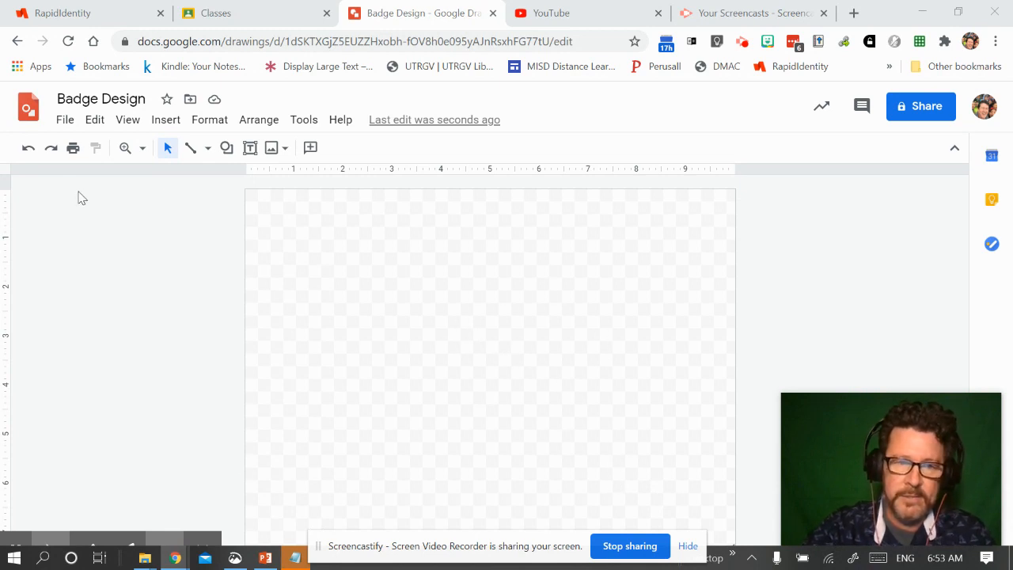
left_click(67, 123)
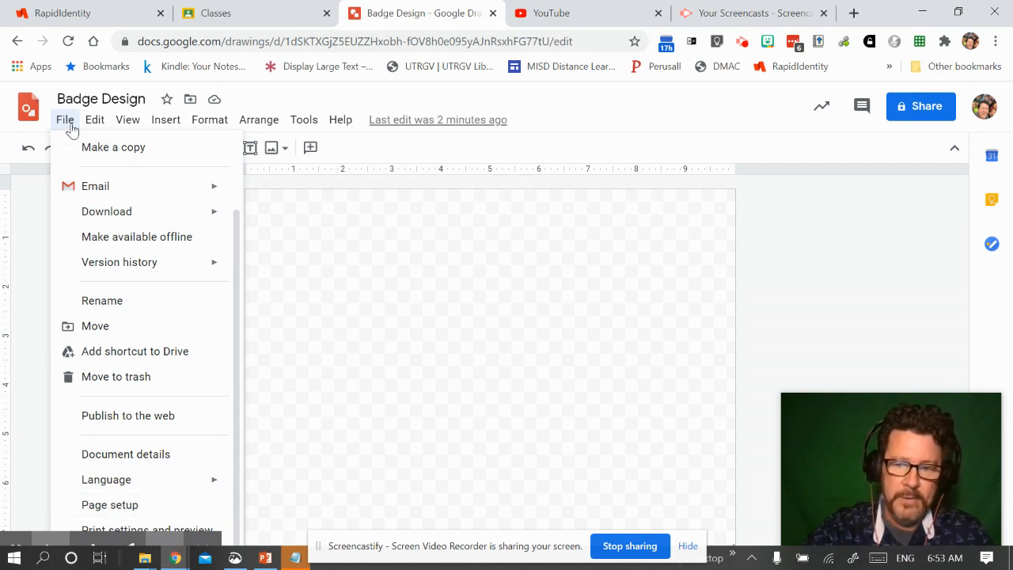
mouse_move(204, 479)
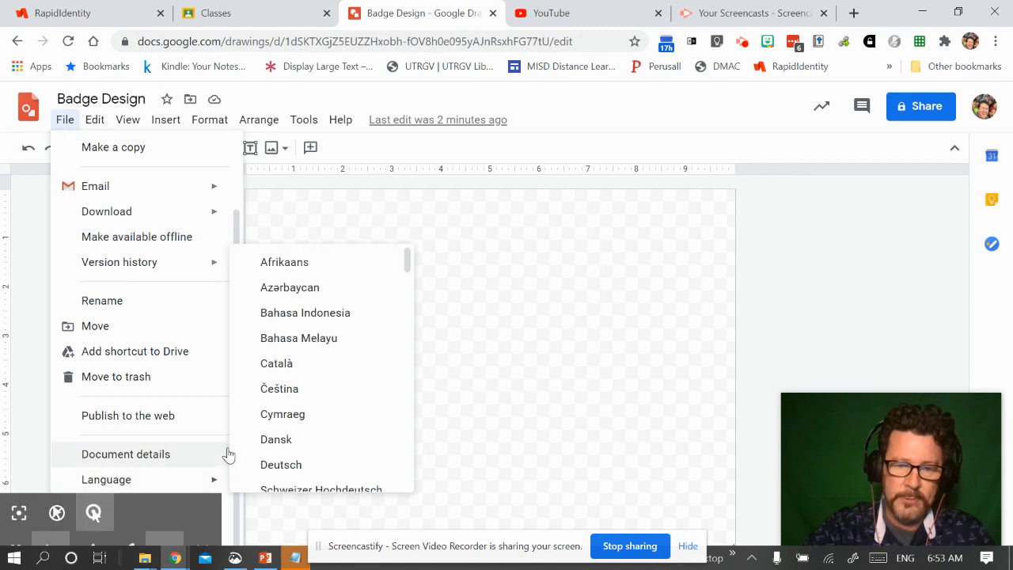
left_click(132, 513)
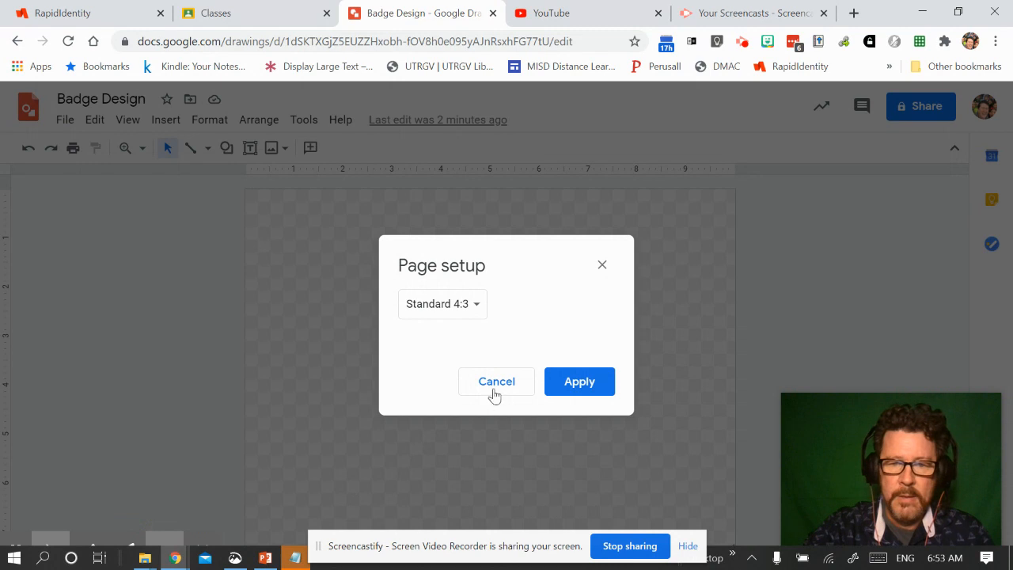
left_click(475, 309)
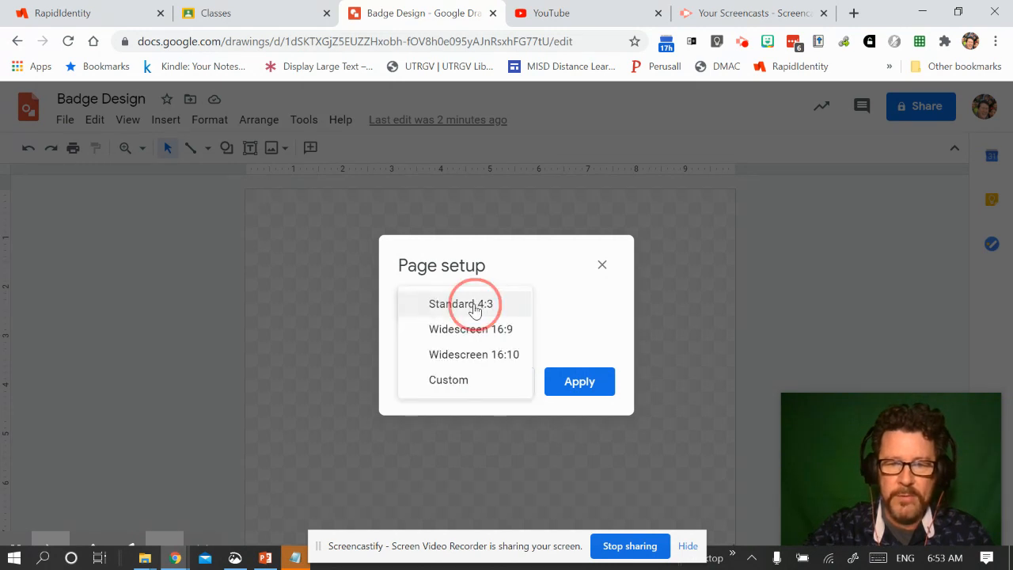
left_click(475, 402)
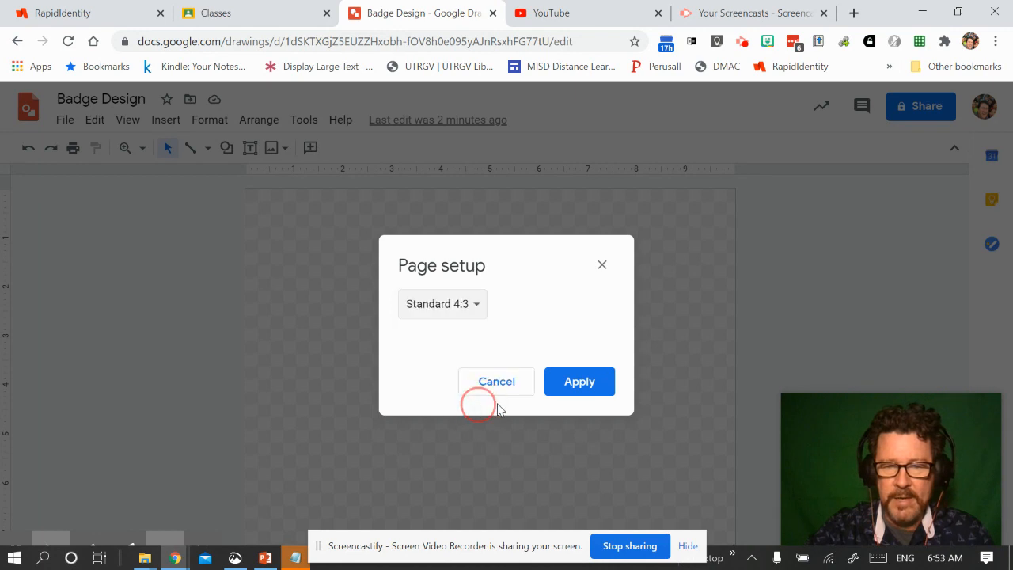
left_click(477, 313)
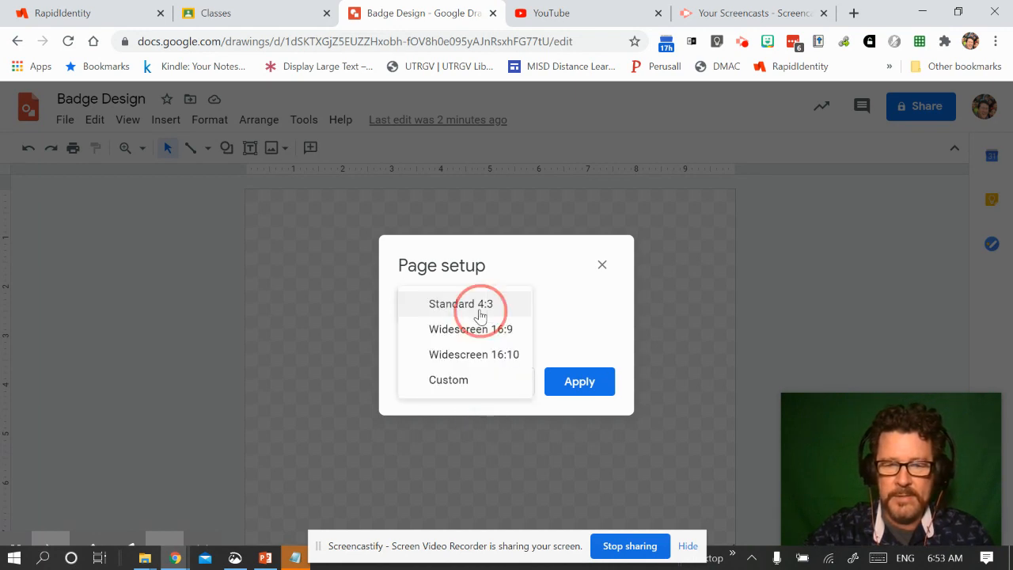
left_click(448, 389)
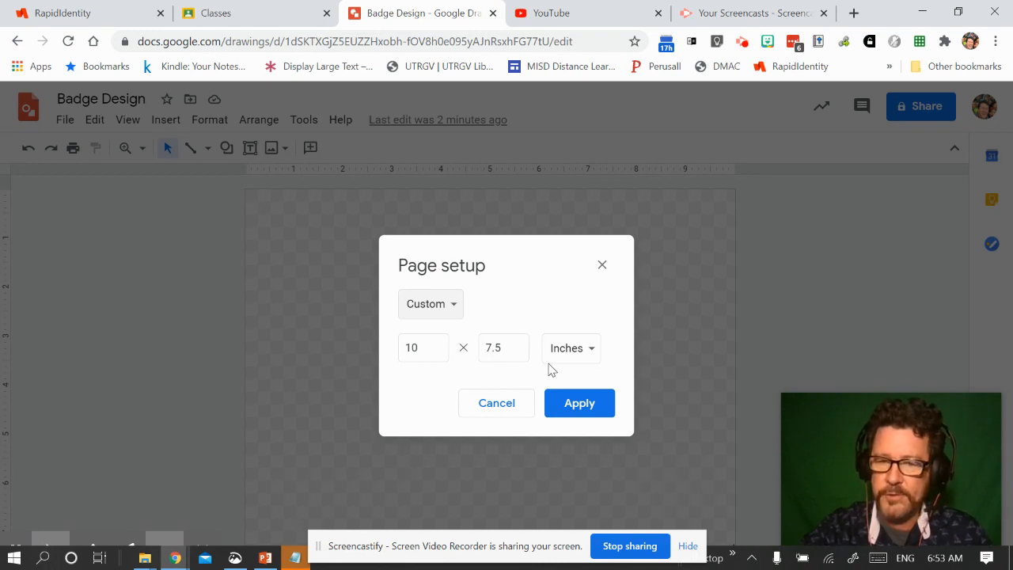
left_click(572, 357)
left_click(578, 429)
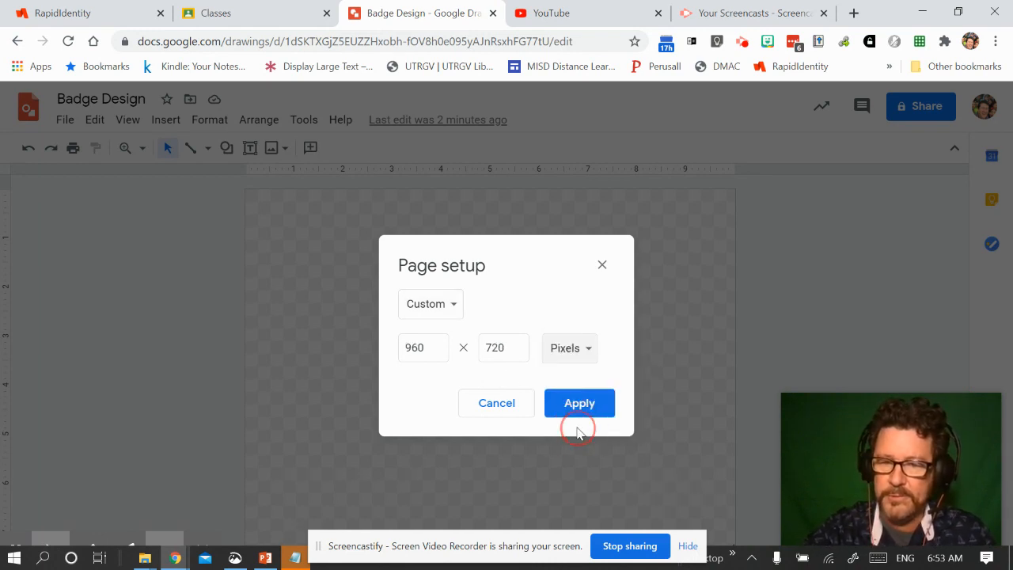
double_click(402, 353)
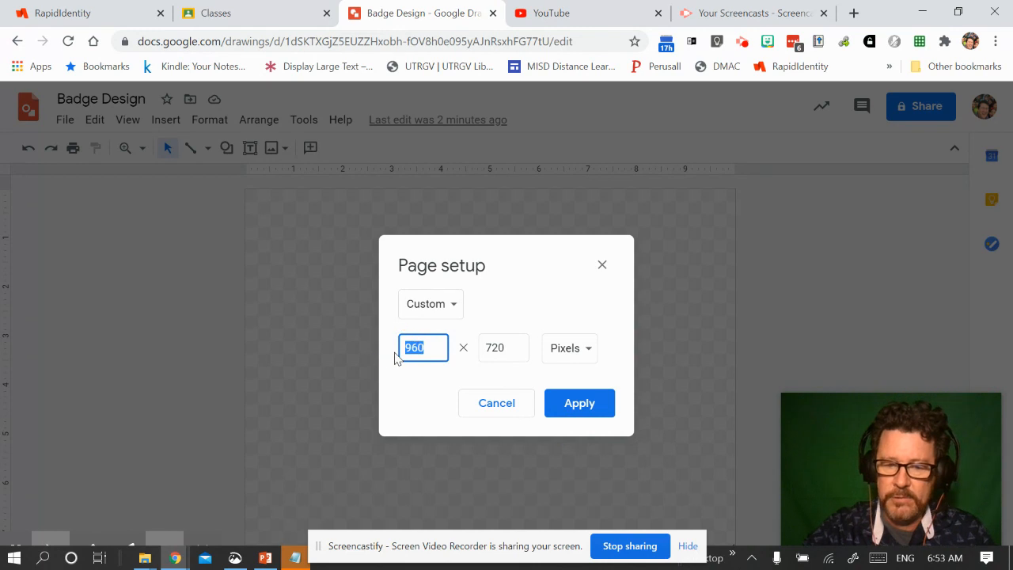
type("500")
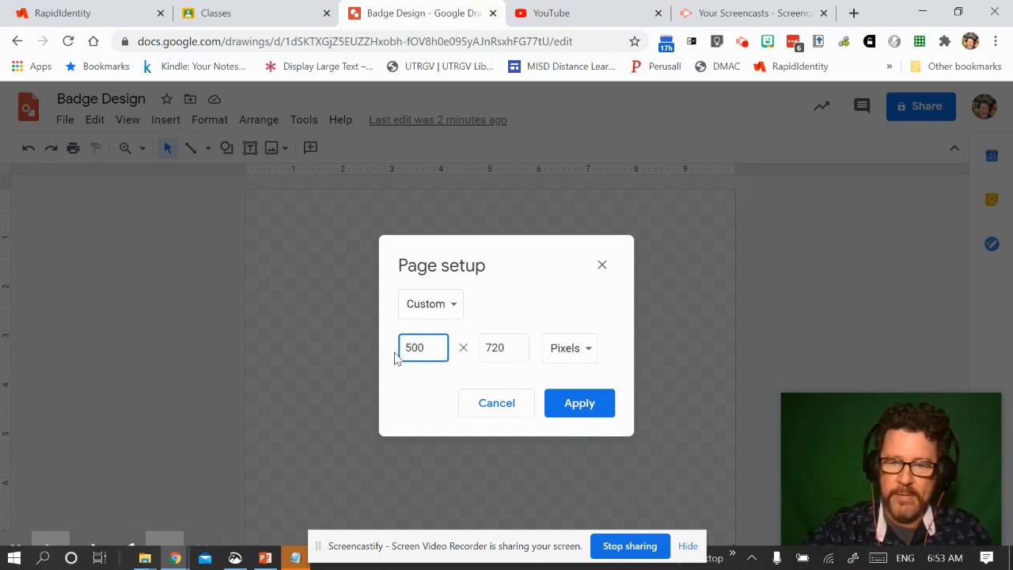
double_click(506, 346)
type("500")
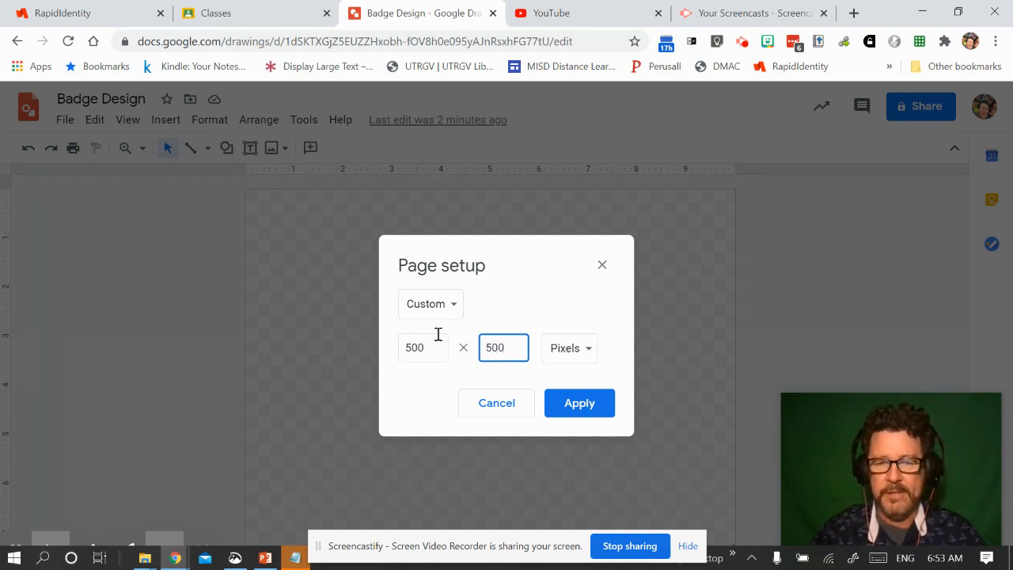
left_click(520, 414)
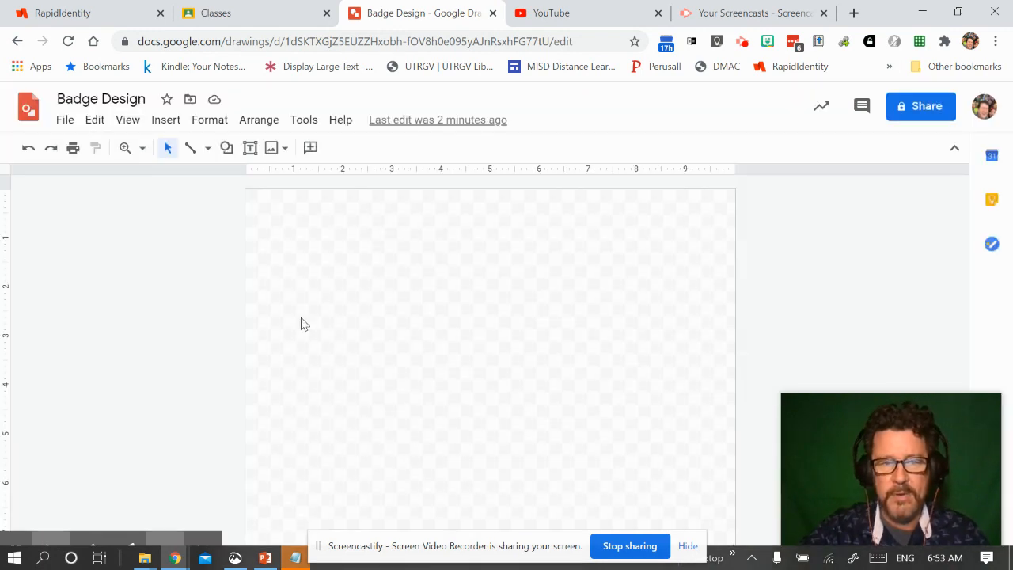
left_click(63, 120)
left_click(95, 507)
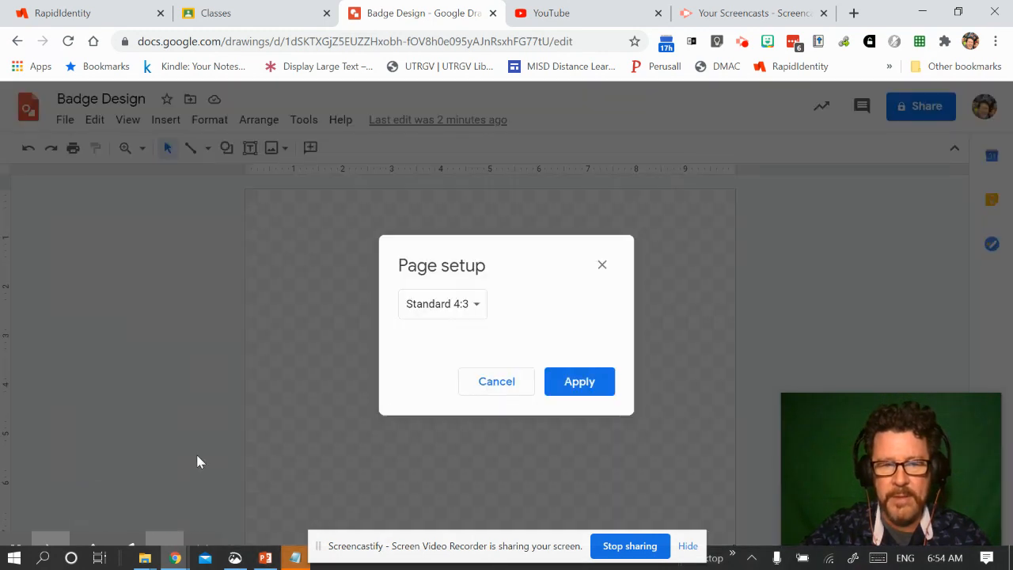
left_click(479, 307)
left_click(469, 380)
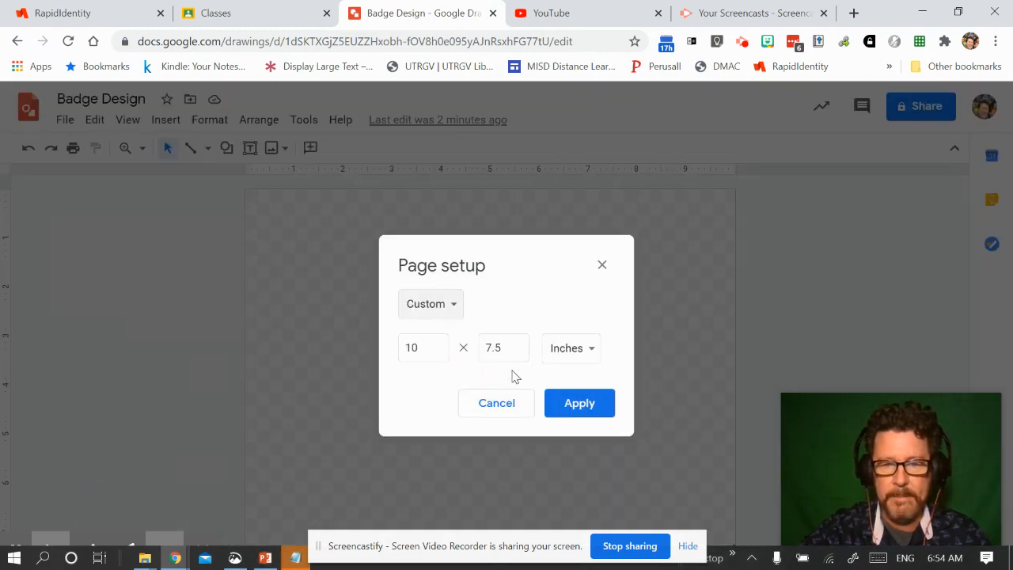
left_click(582, 346)
left_click(586, 423)
double_click(449, 353)
type("500")
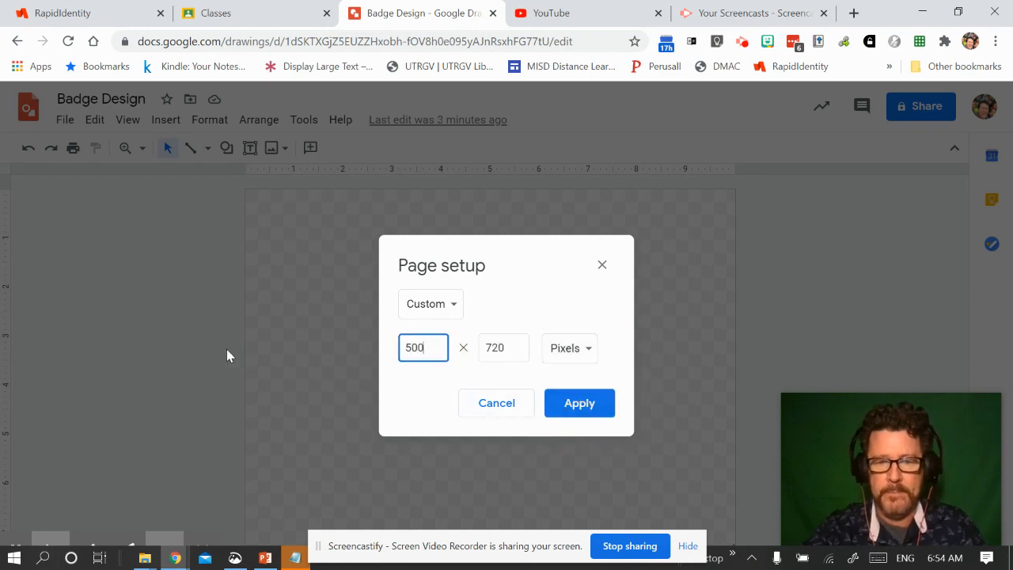
left_click(483, 349)
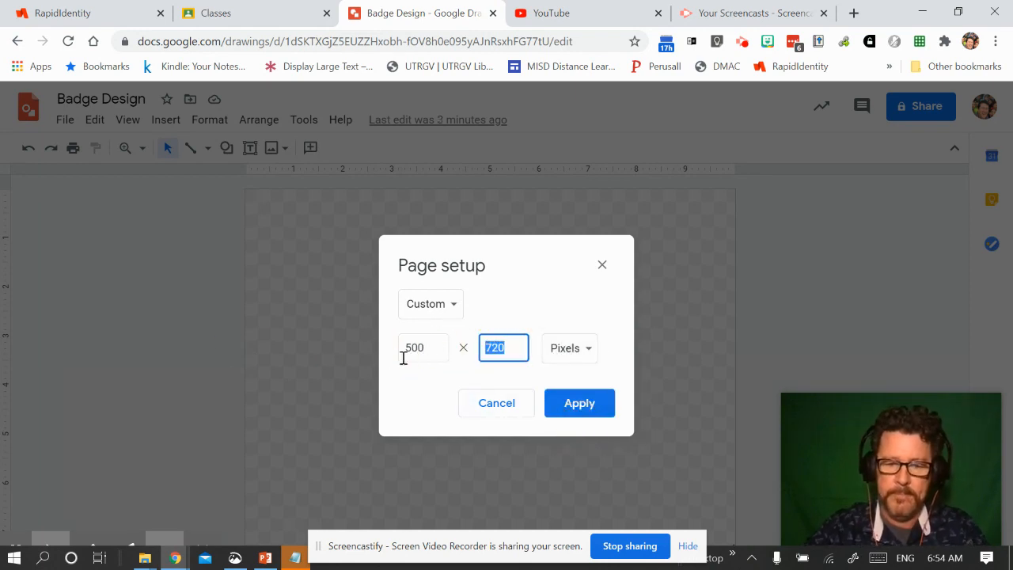
type("500")
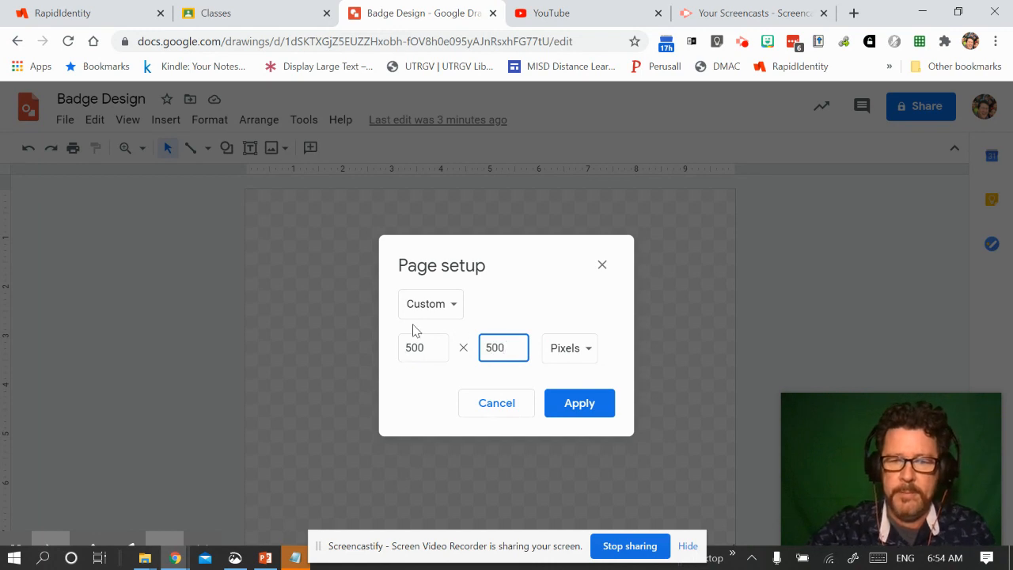
left_click(495, 403)
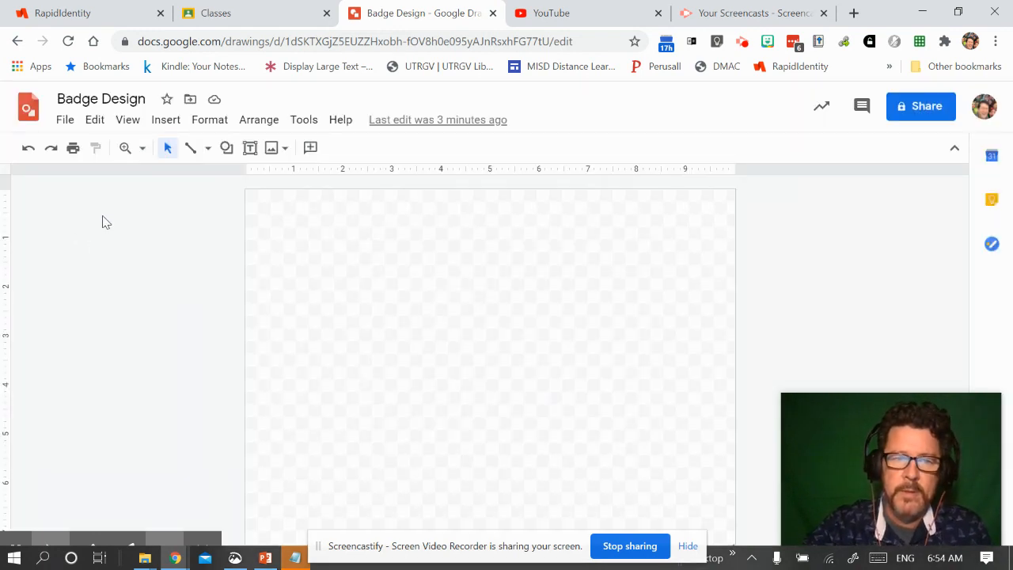
Step: Redo the change to a square canvas and the insertion of the large yellow circle that nearly fills it
left_click(50, 151)
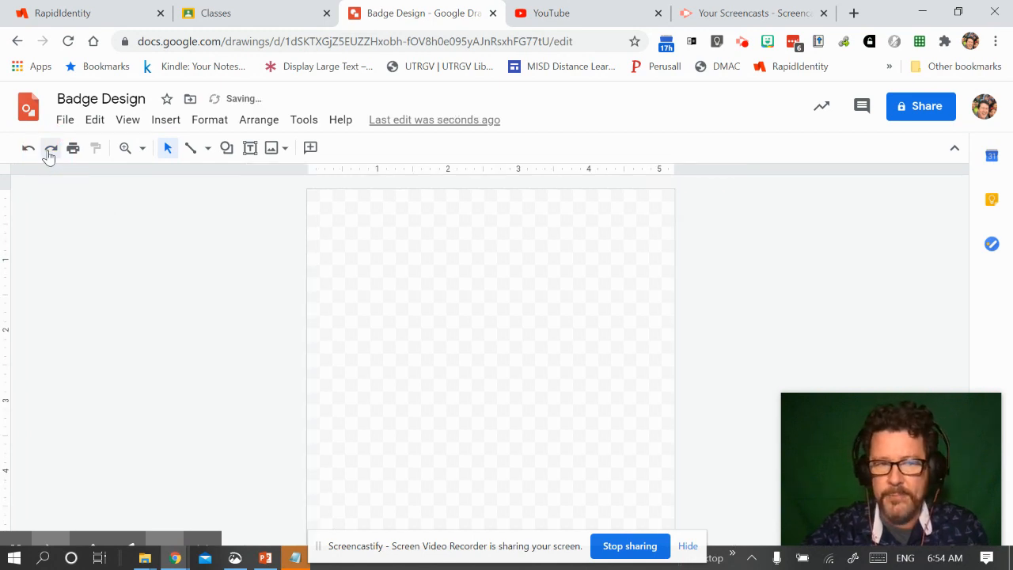
left_click(227, 152)
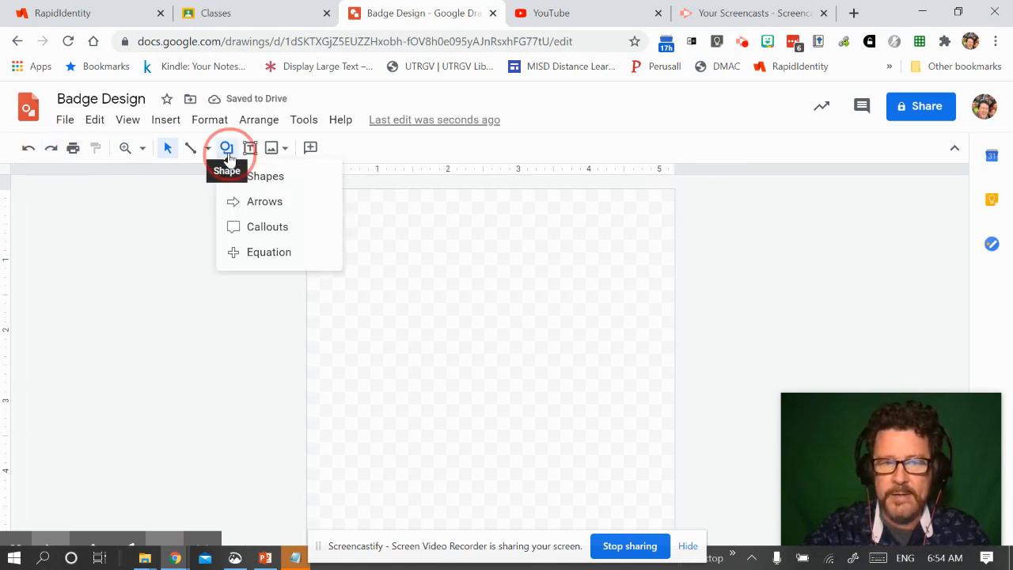
mouse_move(235, 184)
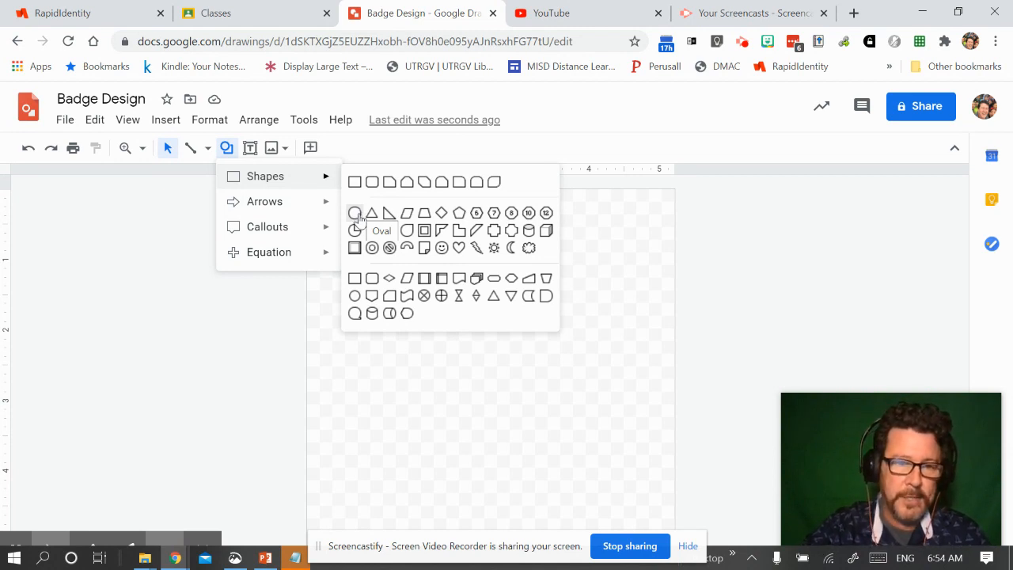
left_click(52, 152)
left_click(53, 152)
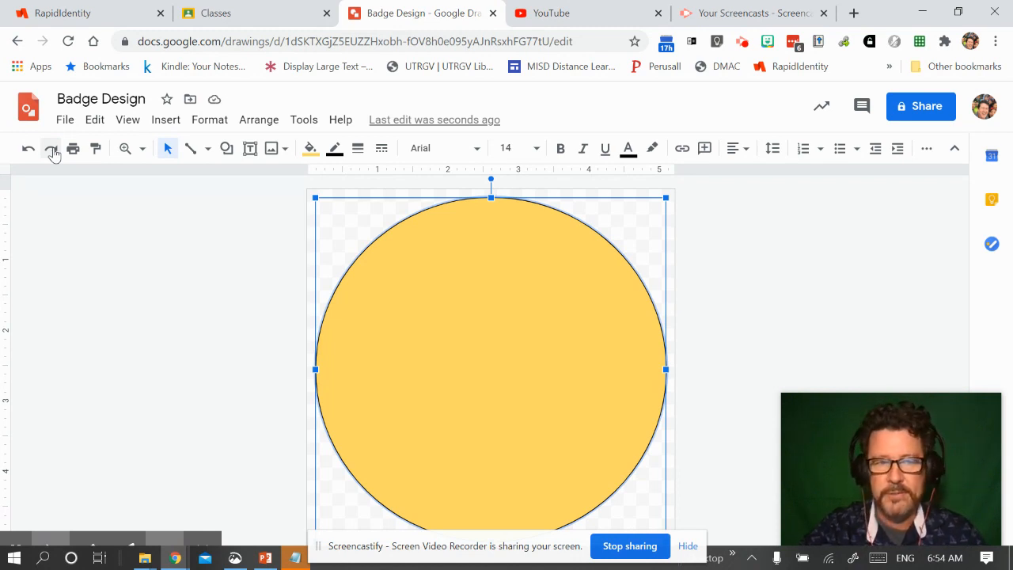
Step: Redo the edits that add a smaller copy of the circle, fill it blue-grey and centre it horizontally inside the yellow circle
left_click(53, 152)
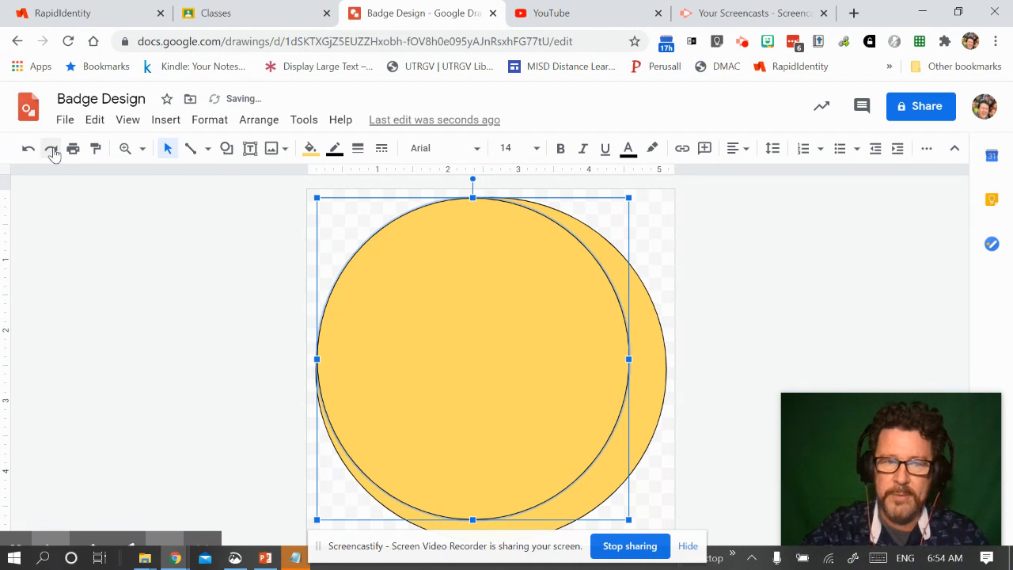
left_click(52, 152)
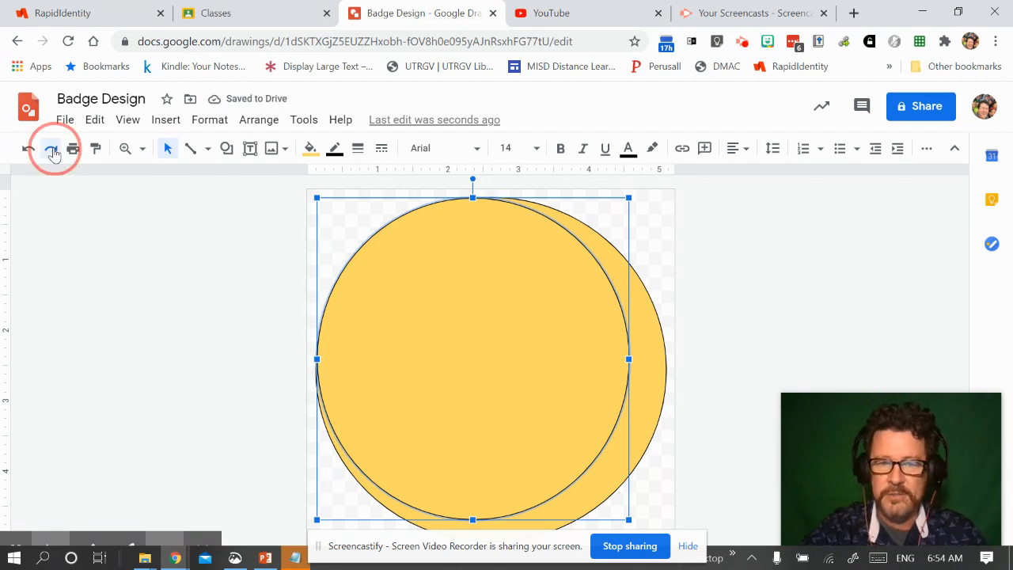
left_click(52, 152)
left_click(53, 152)
left_click(52, 152)
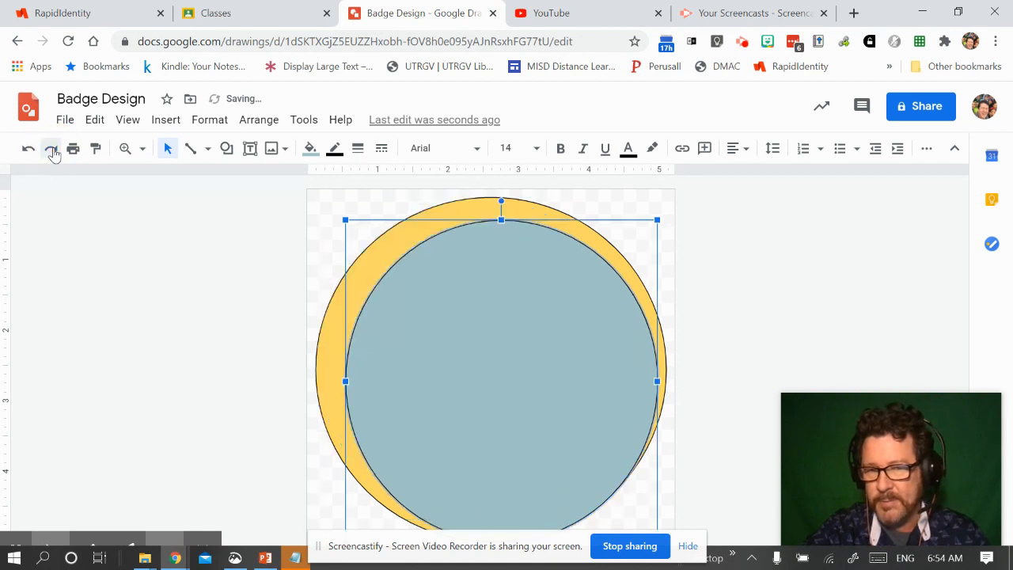
left_click(52, 152)
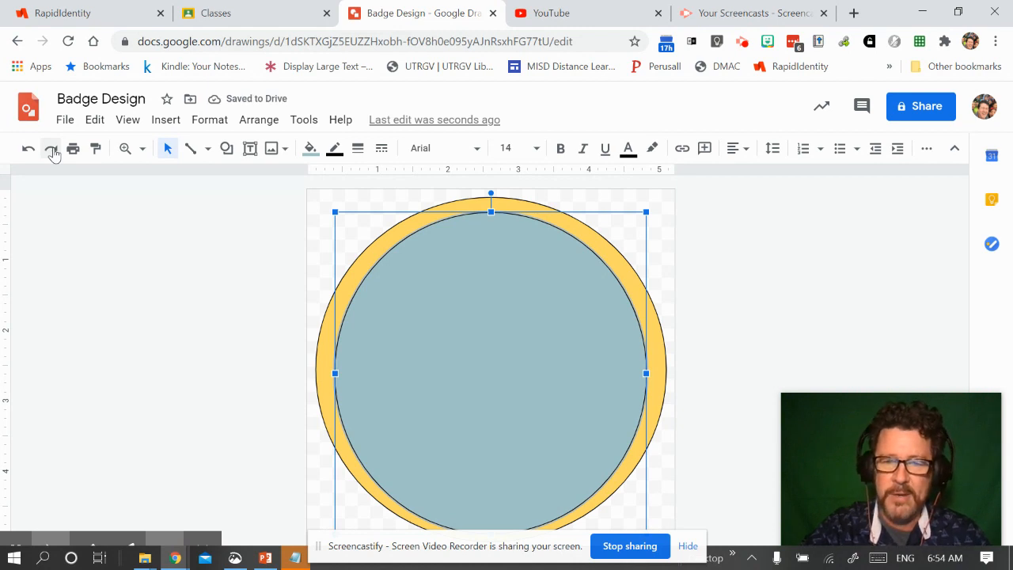
Step: Redo the upward shift of both circles to the canvas's upper edge and look over their grouping options
left_click(52, 152)
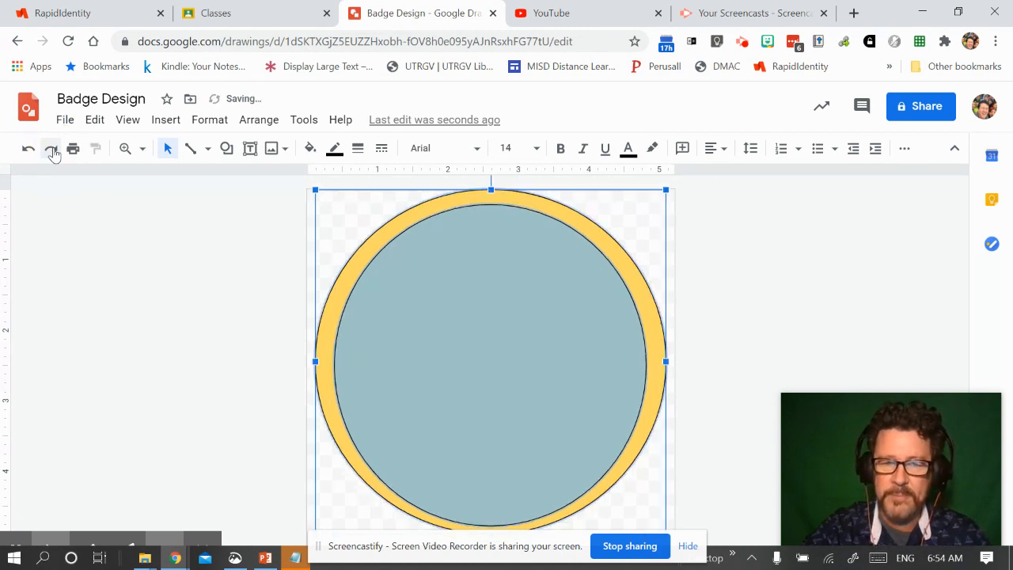
left_click(52, 152)
left_click(52, 152)
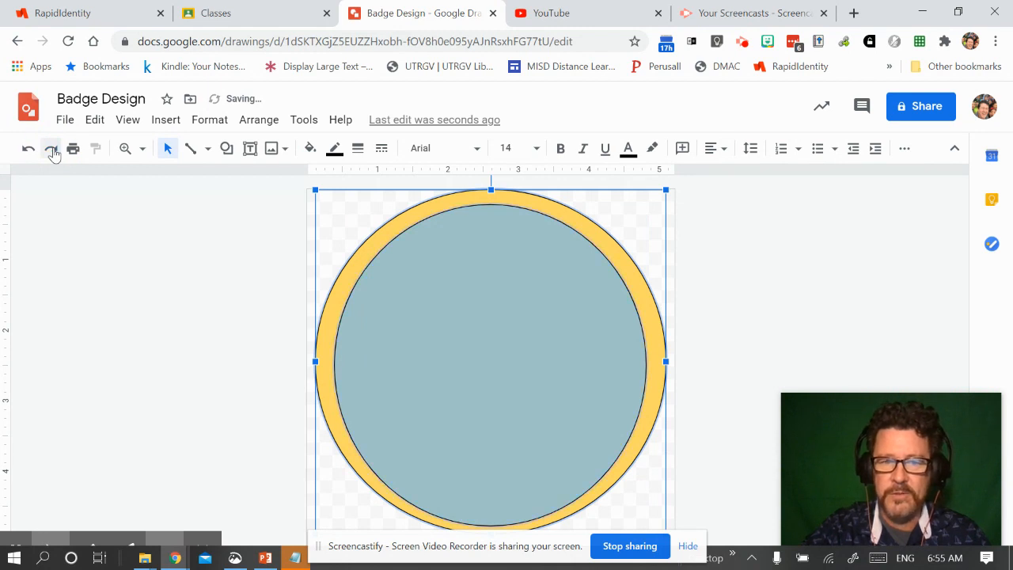
right_click(395, 261)
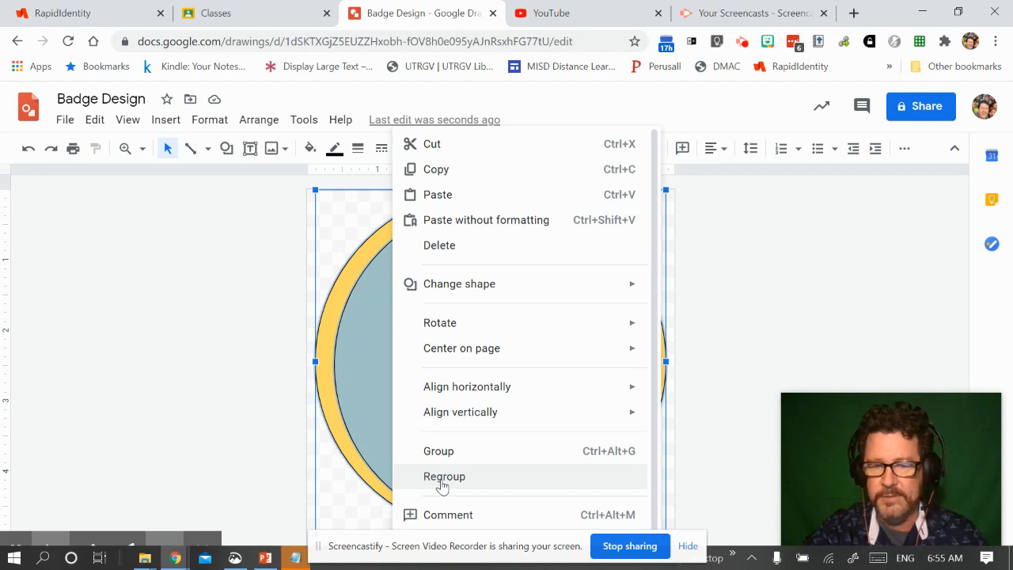
left_click(67, 205)
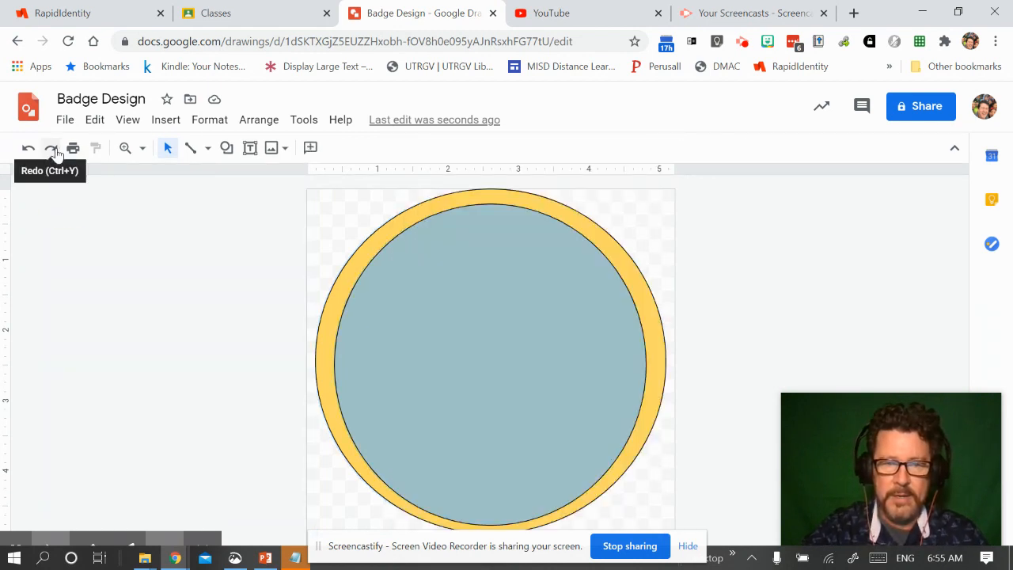
Step: Redo the inner circle's vertical alignment within the yellow circle and the vertical centring of both circles on the page
left_click(52, 149)
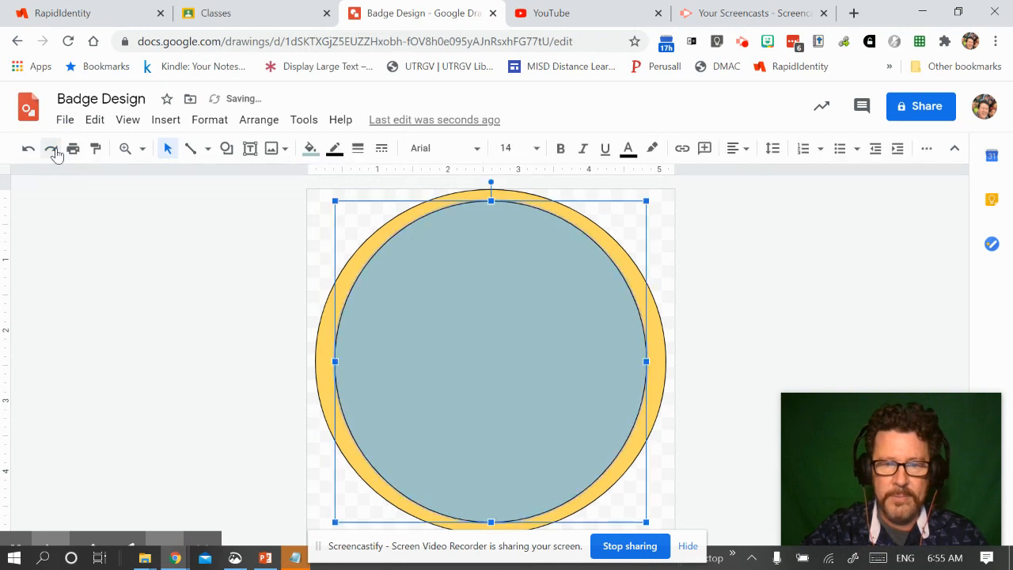
left_click(52, 151)
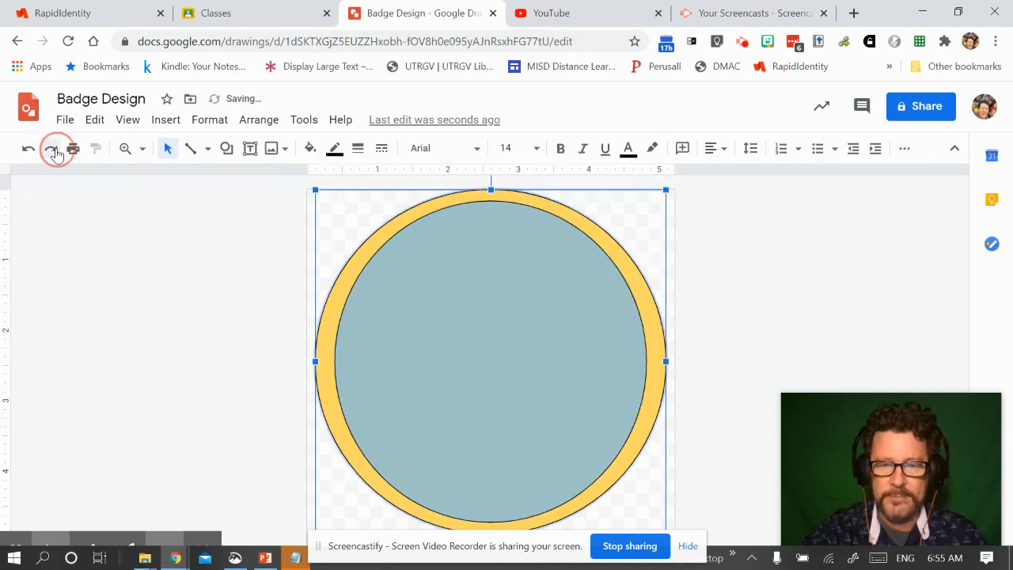
left_click(52, 151)
left_click(53, 150)
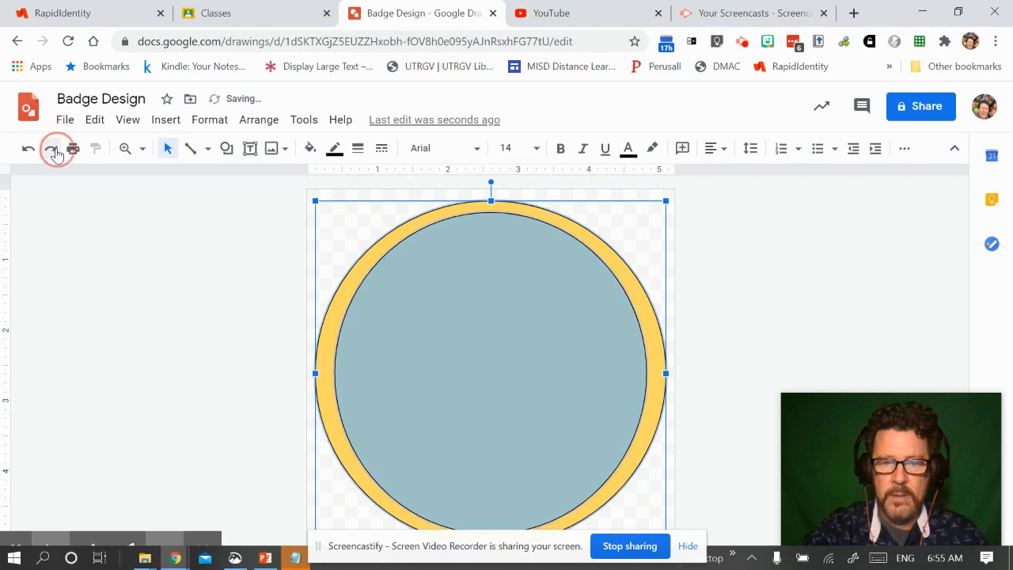
Step: Redo the insertion of the black drone image over the circles and undo it again
left_click(52, 150)
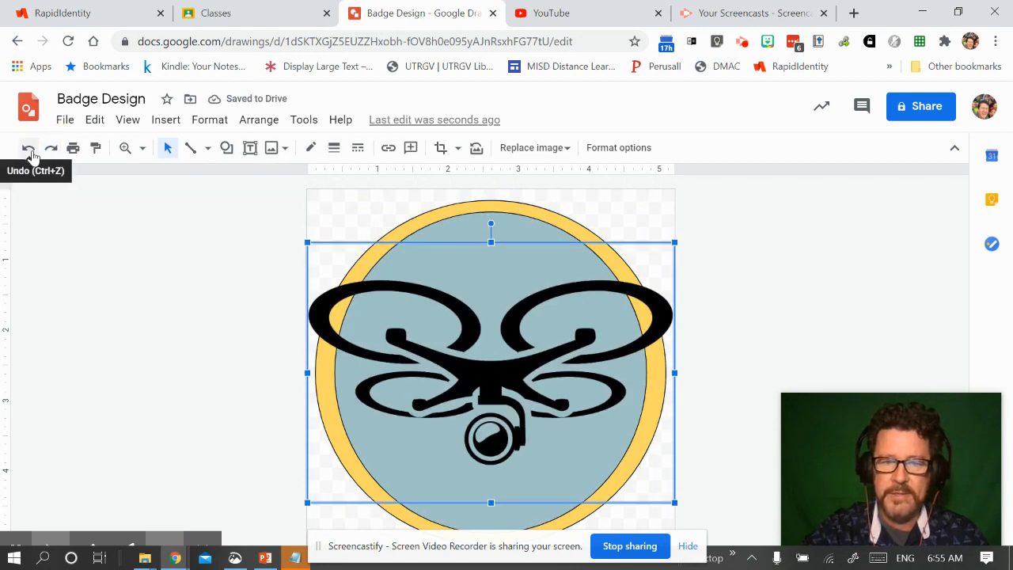
left_click(30, 152)
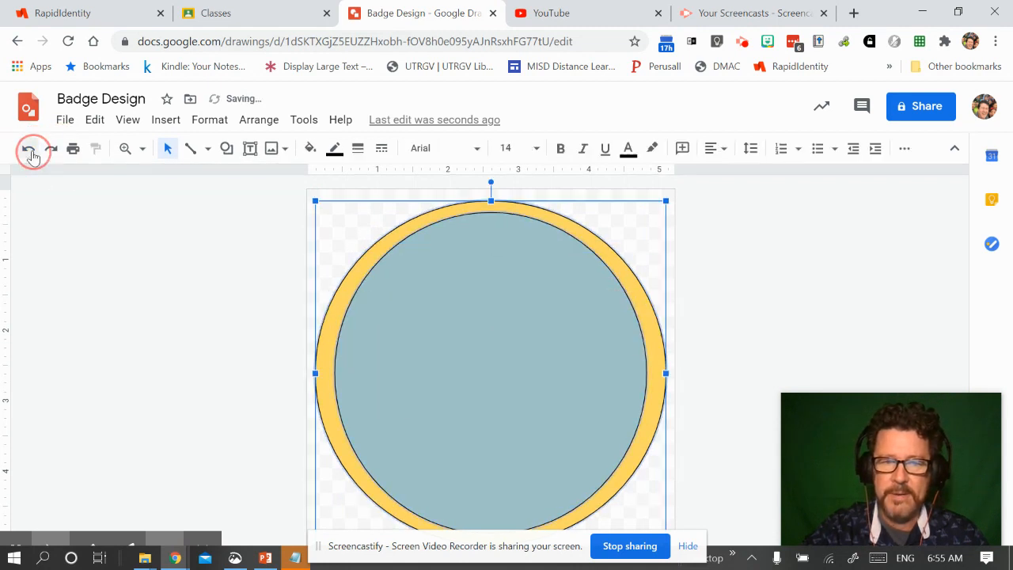
Step: Search the web for images with the term "drone icon" in place of the wifi icon search
left_click(285, 150)
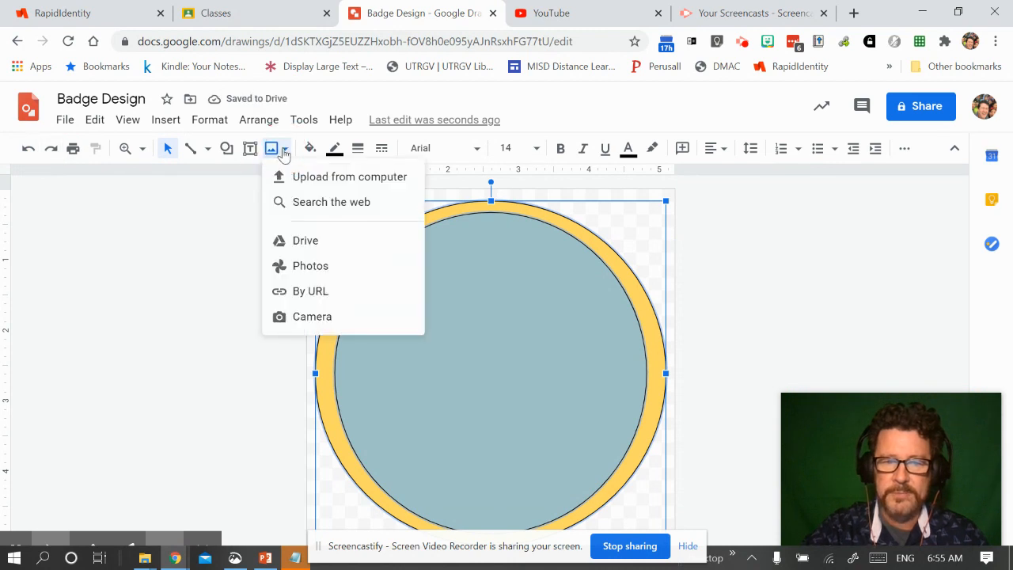
left_click(303, 203)
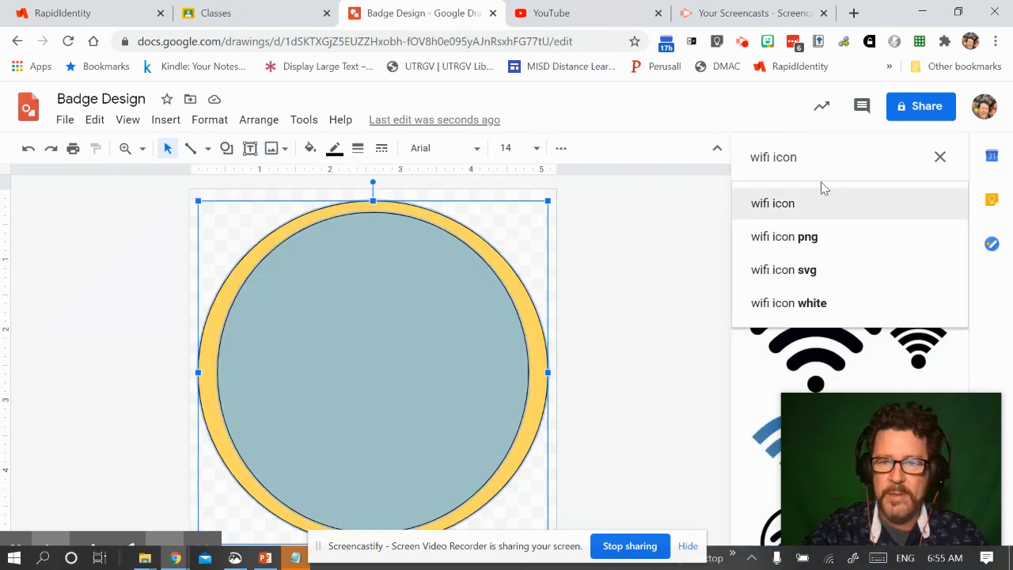
left_click(770, 158)
left_click_drag(768, 158, 731, 158)
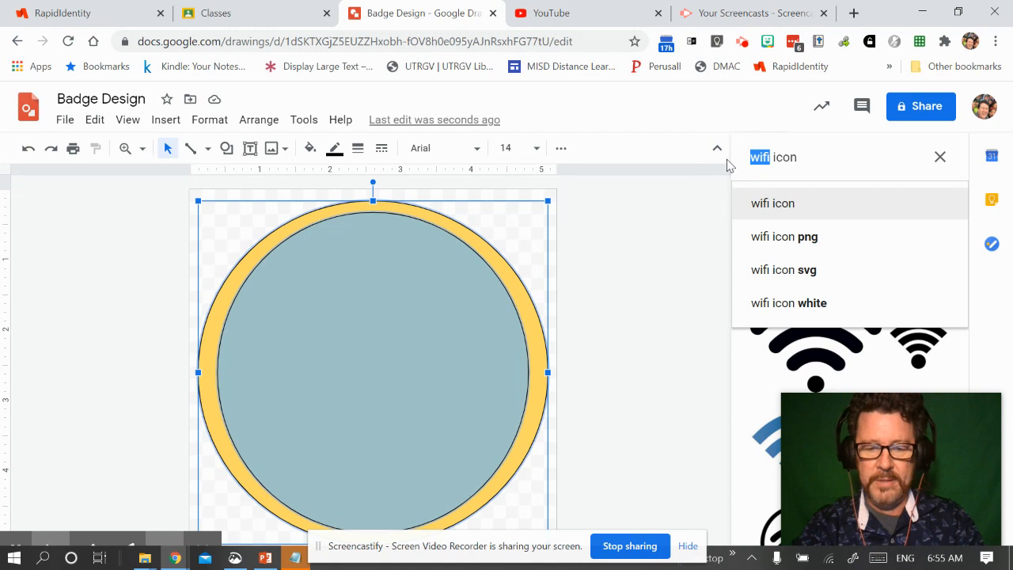
type("drone")
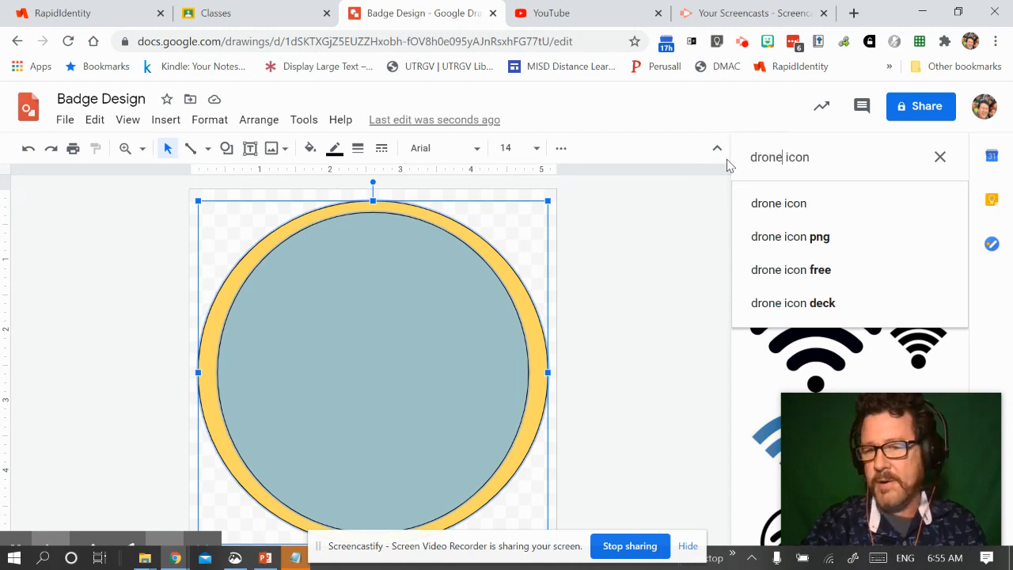
key("Return")
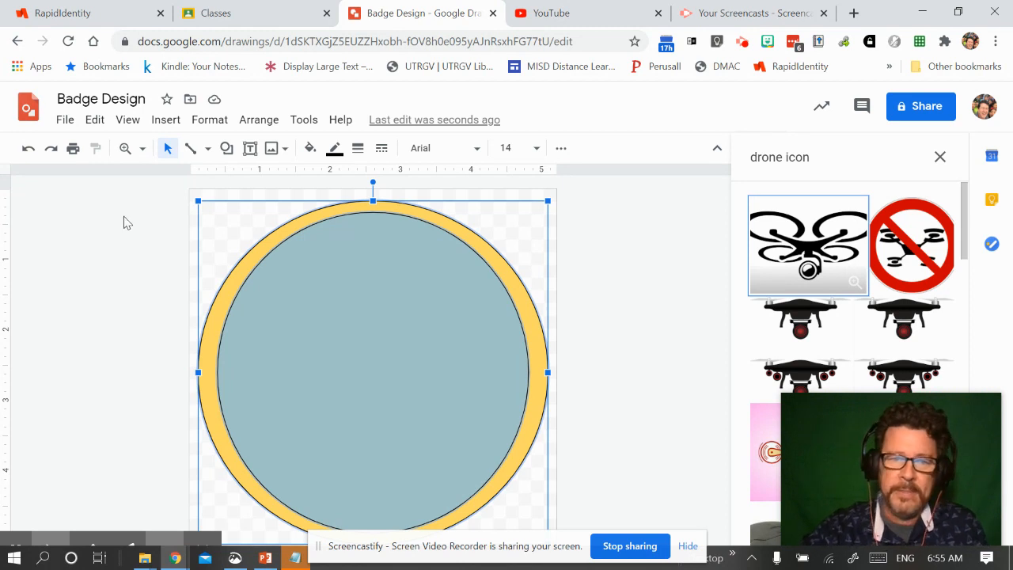
Step: Redo the insertion of the black drone image and its shrinking and move to the upper middle of the blue-grey circle
left_click(52, 151)
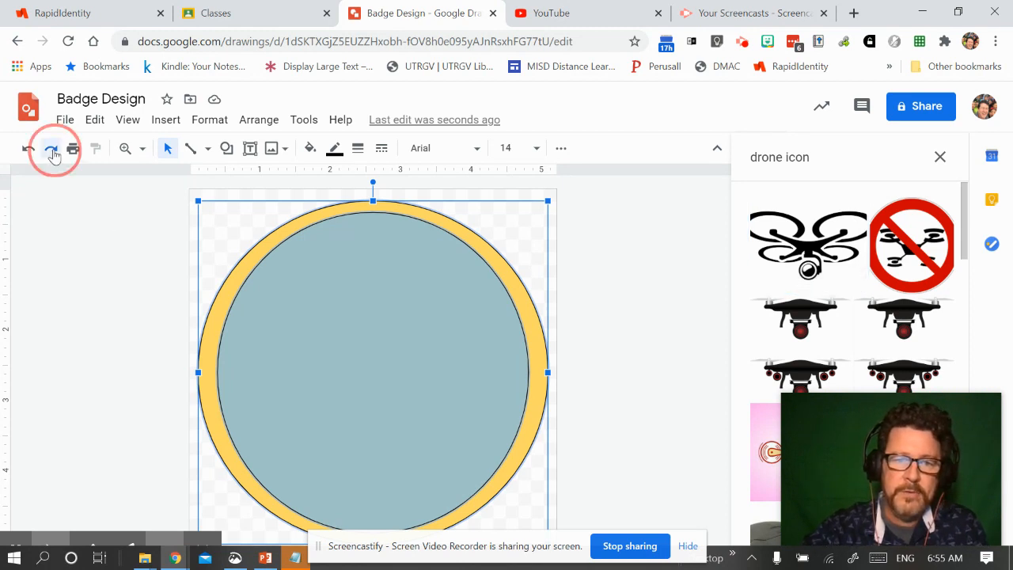
left_click(52, 151)
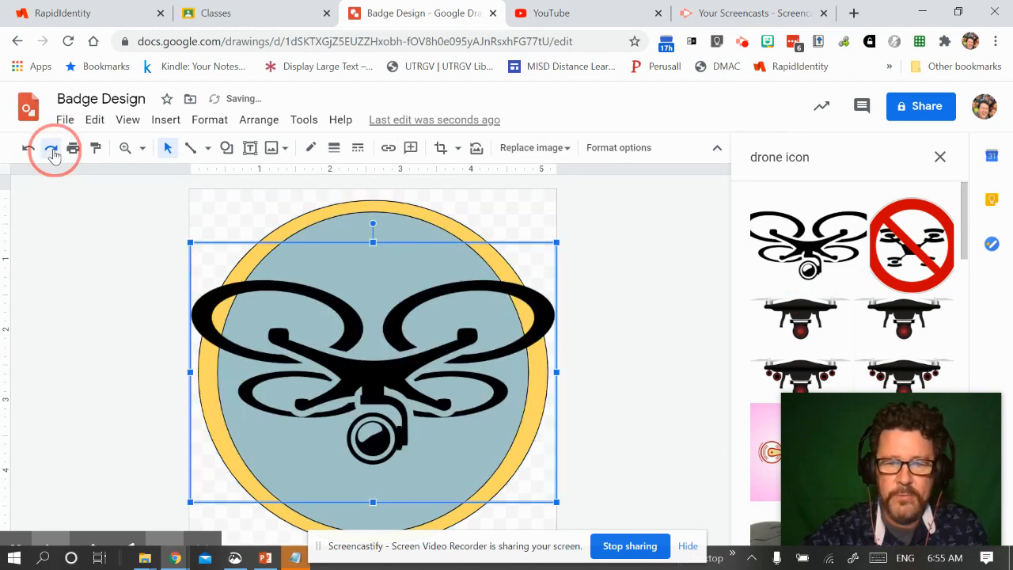
left_click(53, 151)
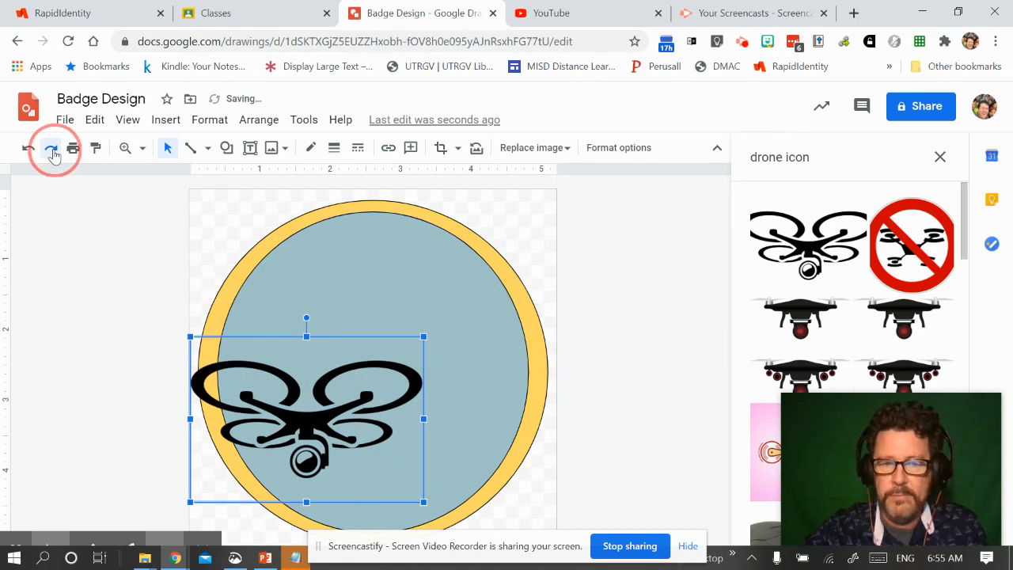
left_click(52, 151)
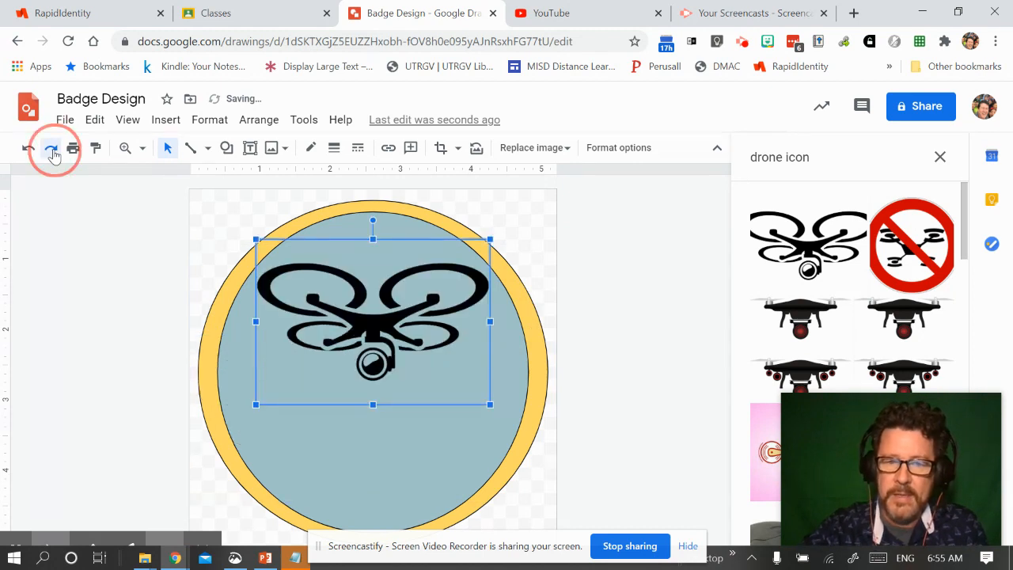
Step: Redo the enlargement of the drone image to nearly the inner circle's width and its slight downward shift
left_click(52, 151)
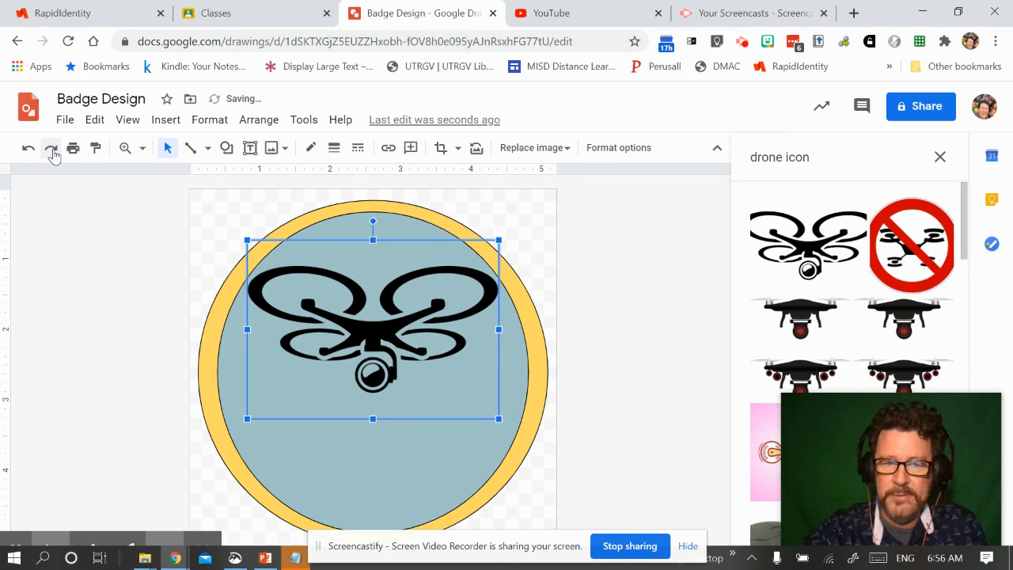
left_click(52, 152)
left_click(53, 151)
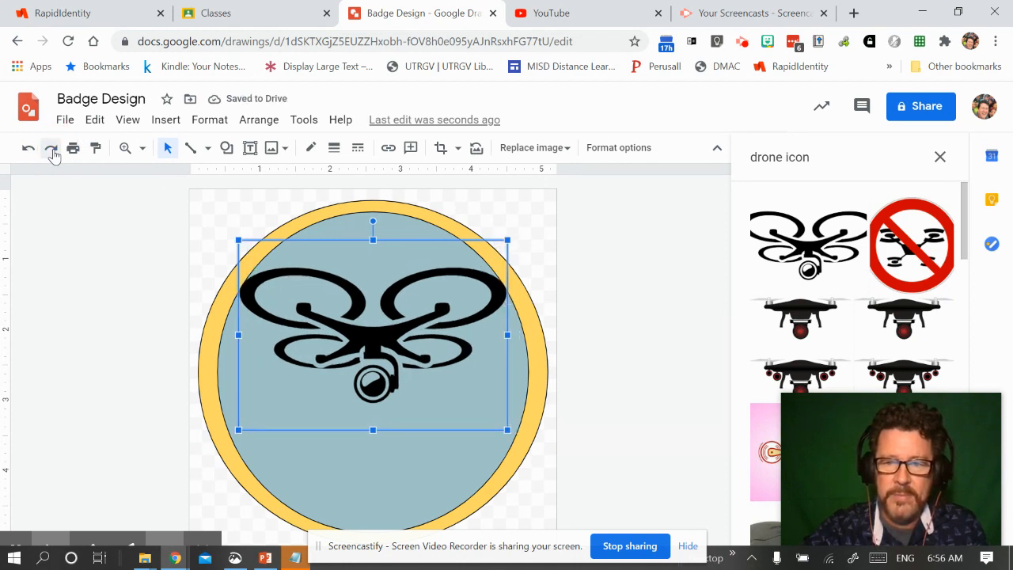
left_click(52, 151)
Step: Redo the insertion of the black wifi icon, including its reduction in size and vertical flip
left_click(52, 151)
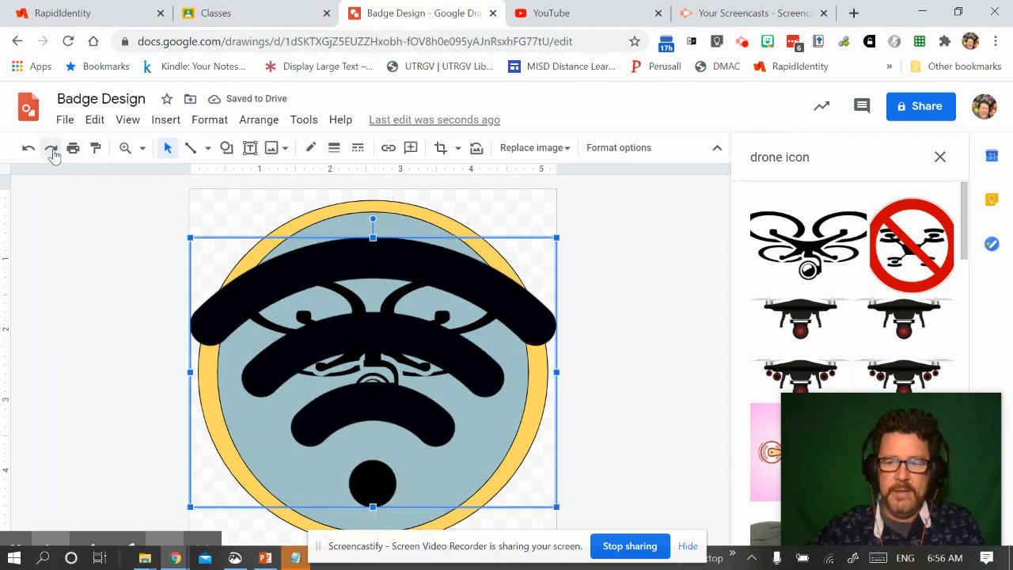
left_click(53, 151)
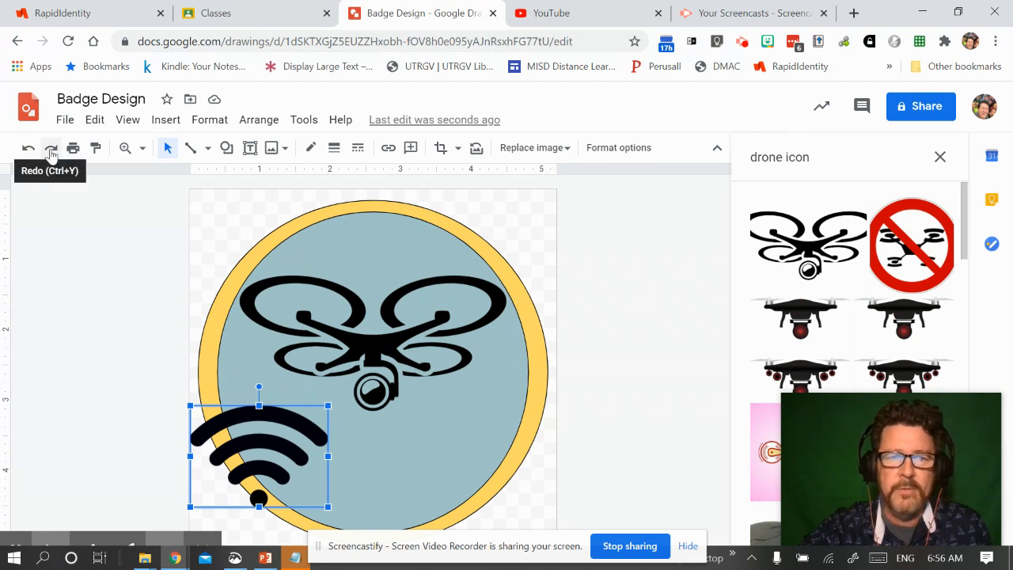
left_click(51, 151)
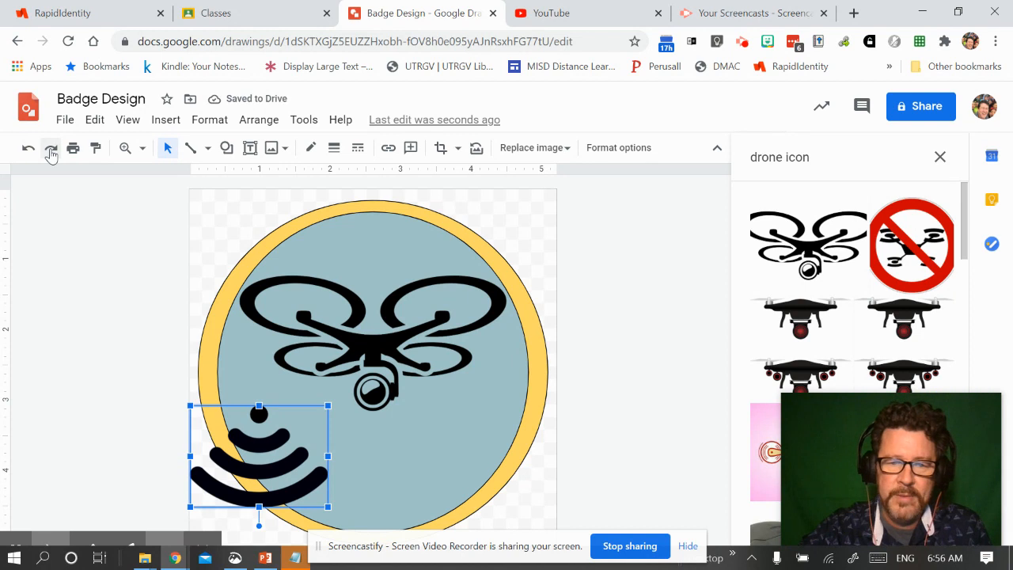
Step: Redo the wifi icon's placement beneath the drone's camera, with its further shrinking and horizontal centring, and deselect it
left_click(51, 151)
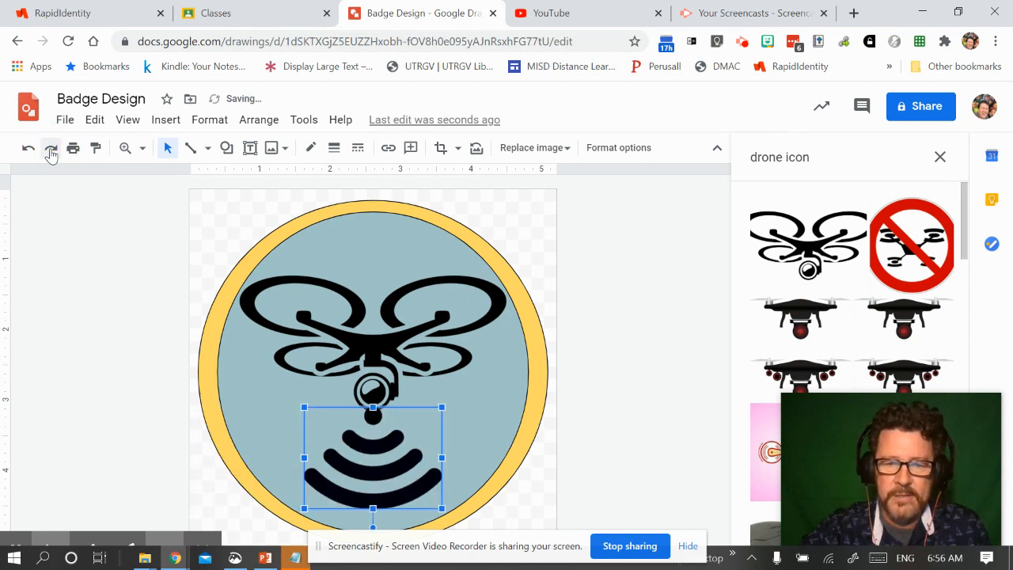
left_click(50, 151)
left_click(50, 150)
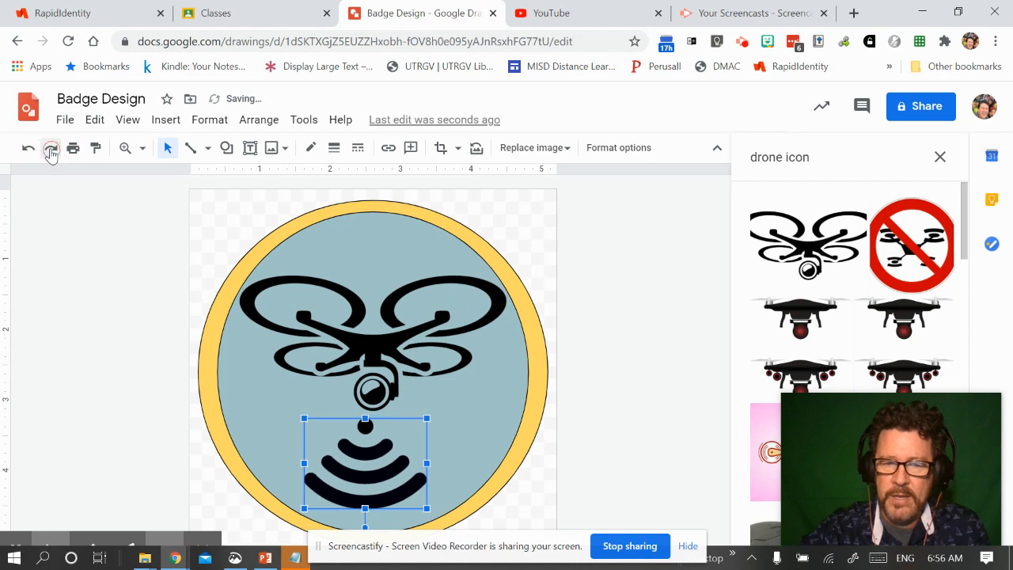
left_click(51, 151)
left_click(51, 151)
left_click(59, 304)
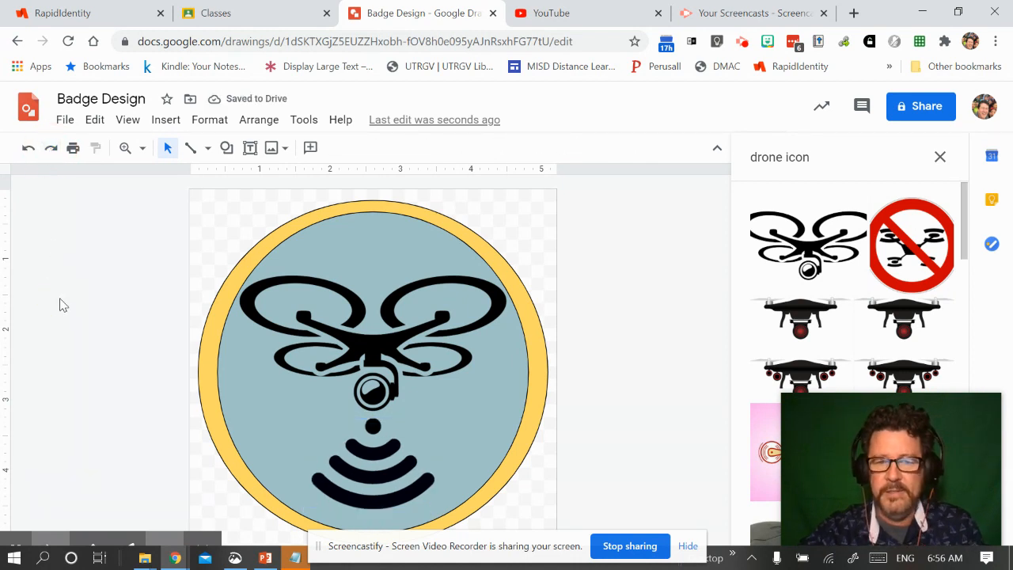